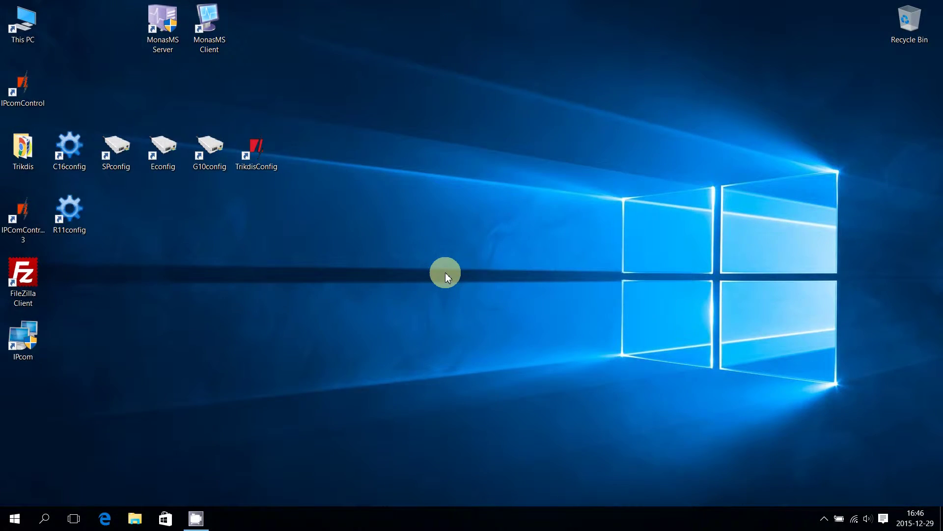
Launch TrikdisConfig, read the SP231's current settings, and show its Reporting page
double_click(256, 153)
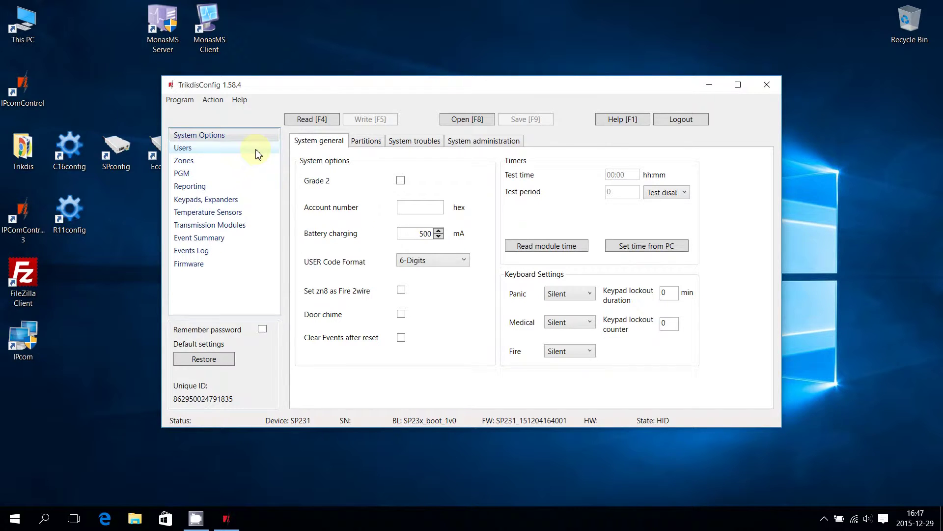
click(306, 122)
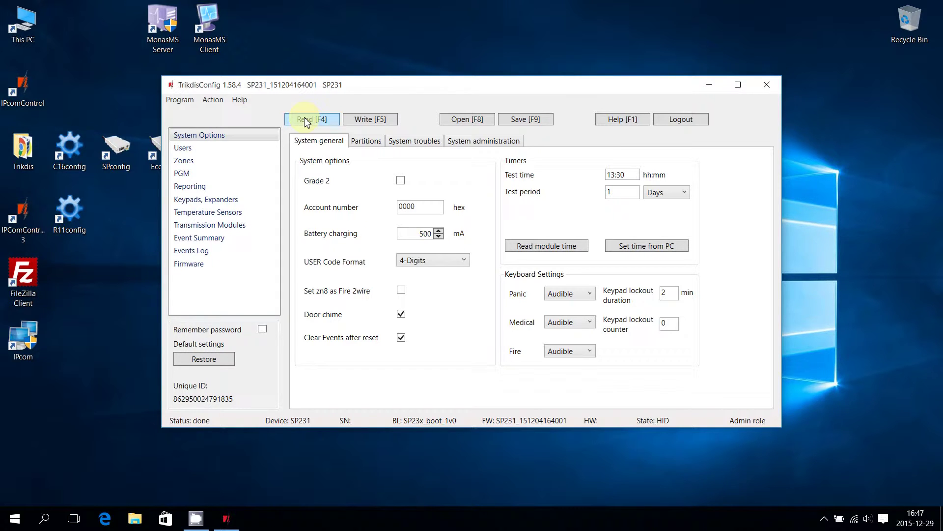
click(200, 191)
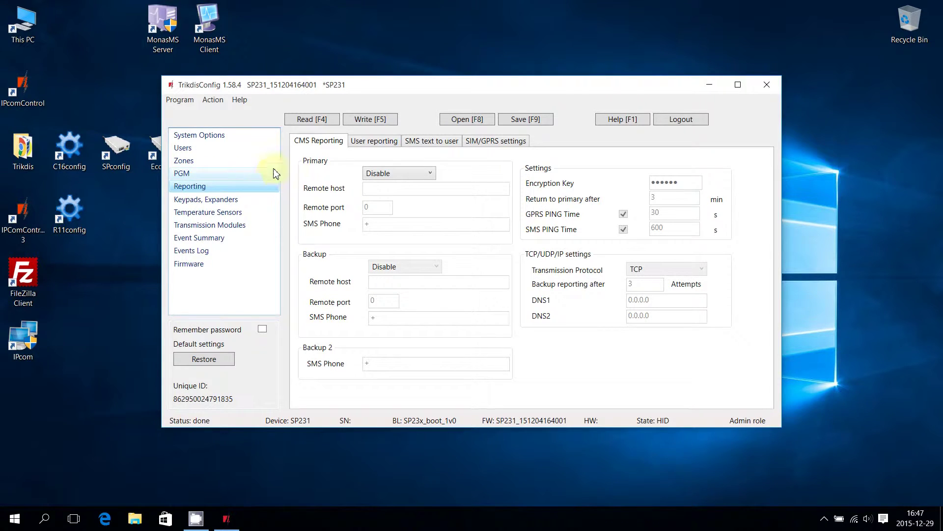
Show the SP231's User reporting tab with SMS and dial-to-user settings
click(372, 145)
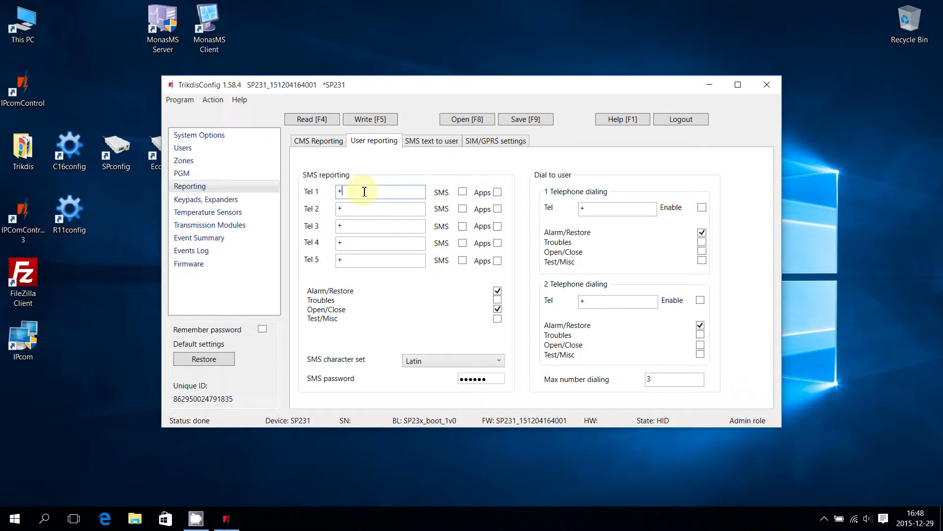
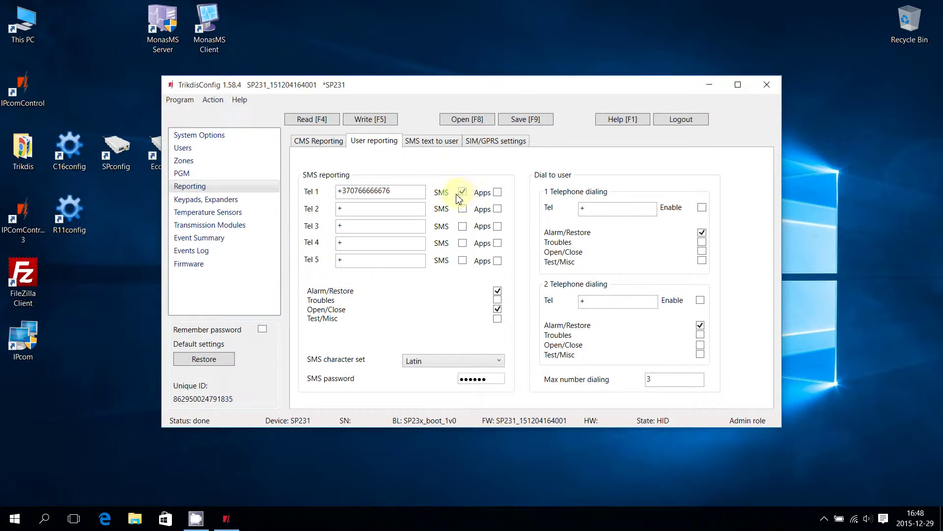
Enable SMS reports for Test/Misc events and select the old SMS password for replacement
click(498, 318)
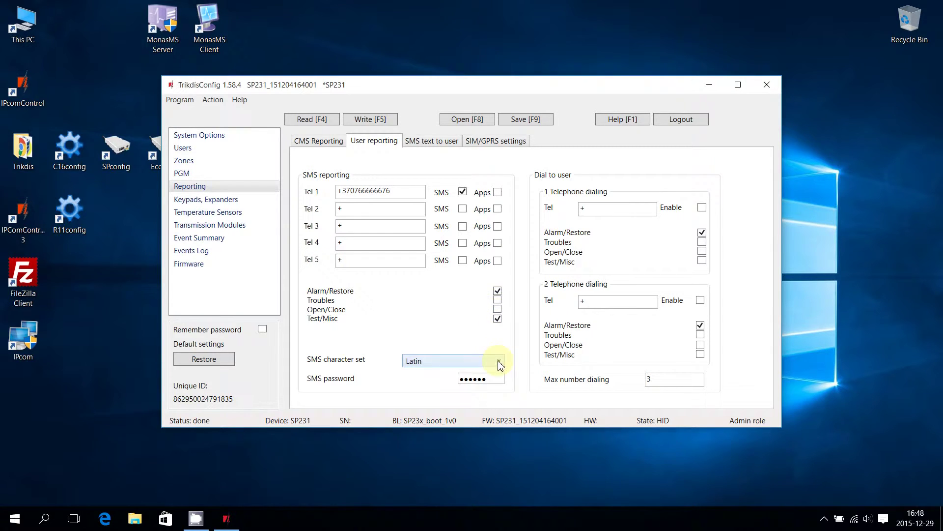
drag(497, 380, 446, 383)
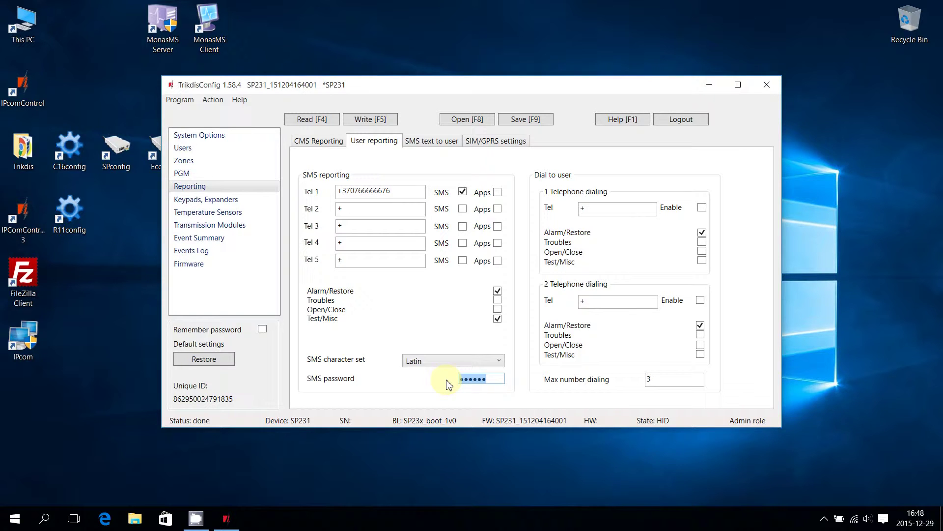
click(619, 212)
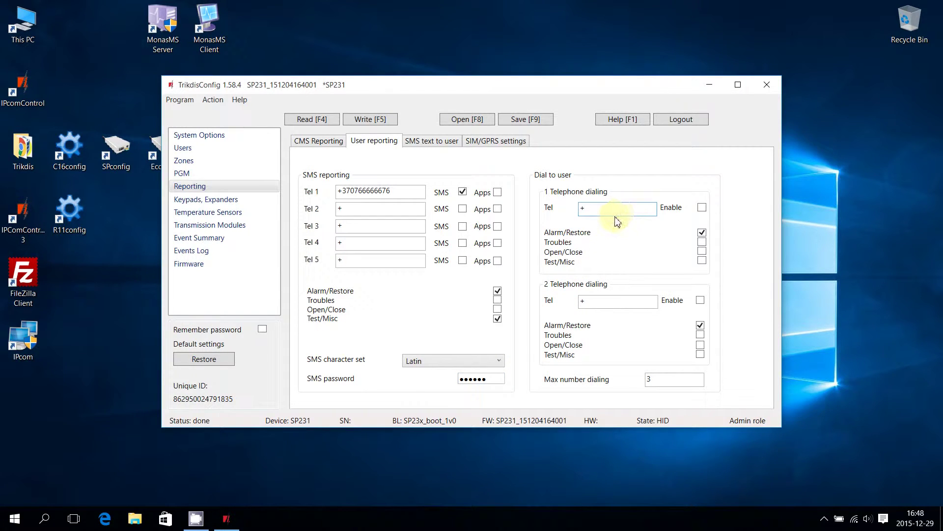
click(702, 208)
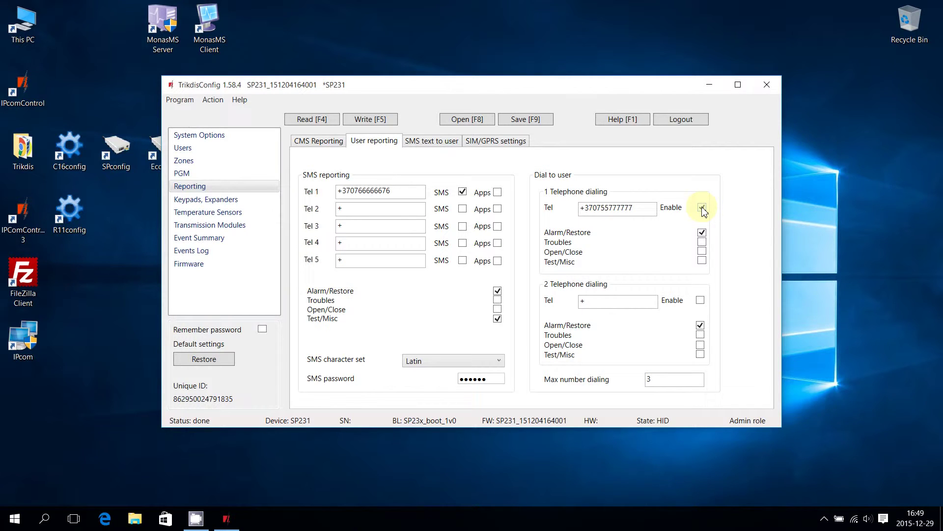
click(438, 143)
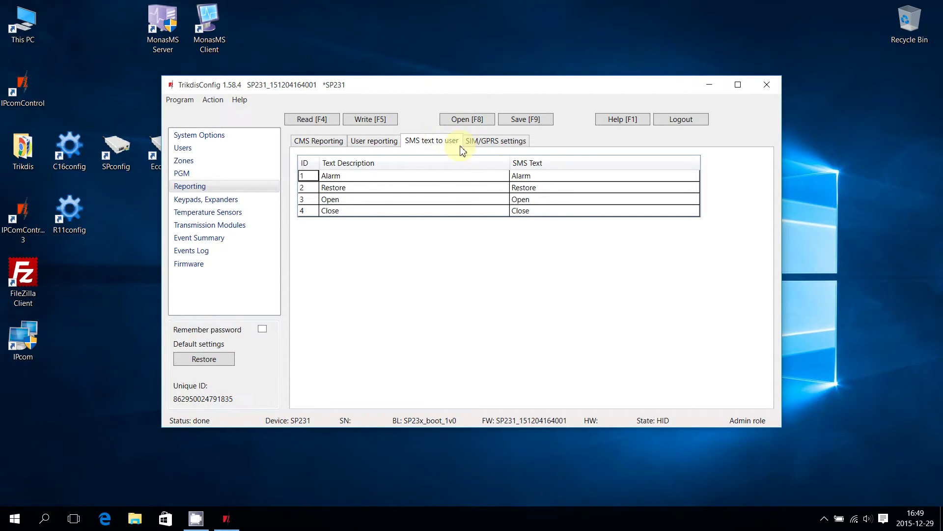
Replace the Alarm event's user SMS text with 'Suveikimas'
click(516, 174)
click(535, 179)
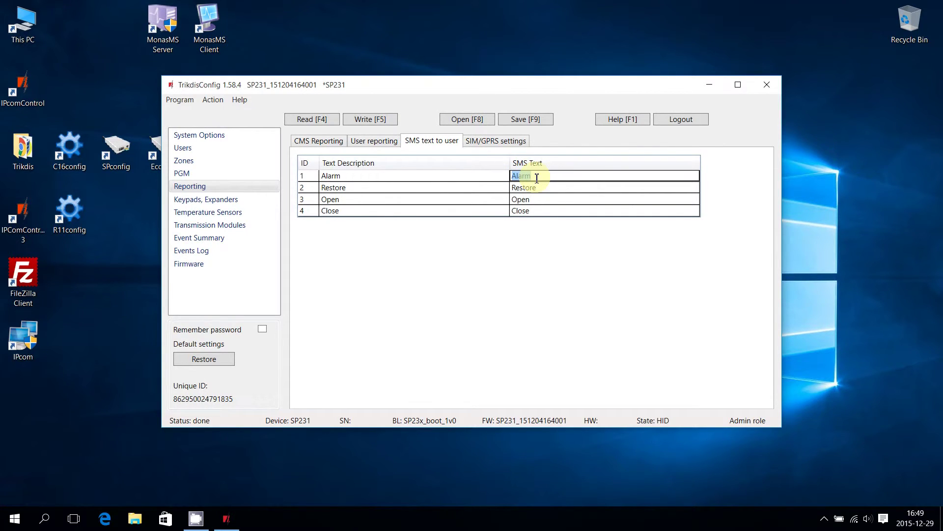
text(Suv)
text(ei)
text(kimas)
click(504, 178)
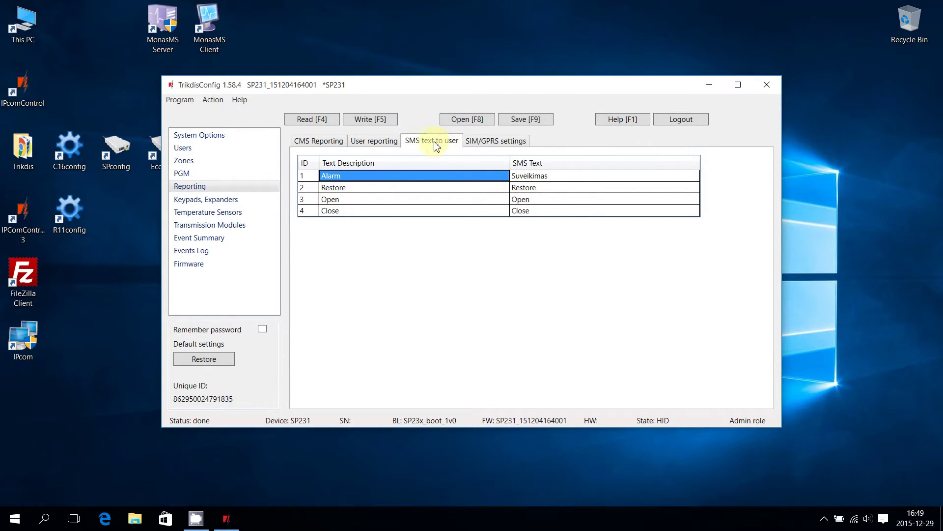
click(386, 126)
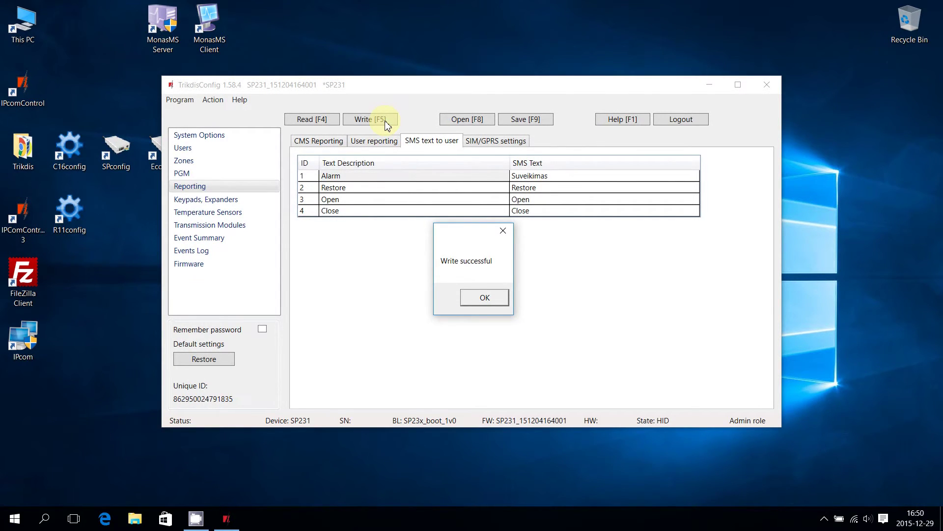
Dismiss the Write successful confirmation for the SP231
click(486, 303)
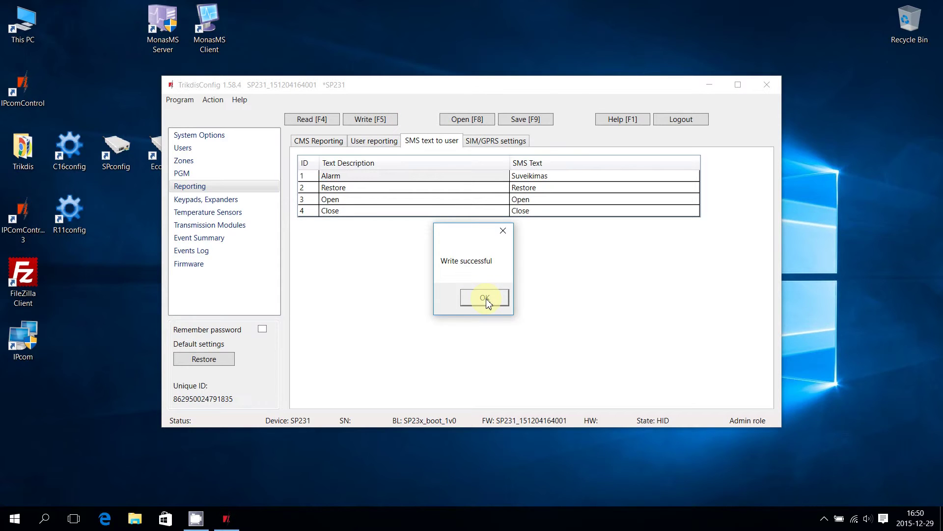
click(487, 303)
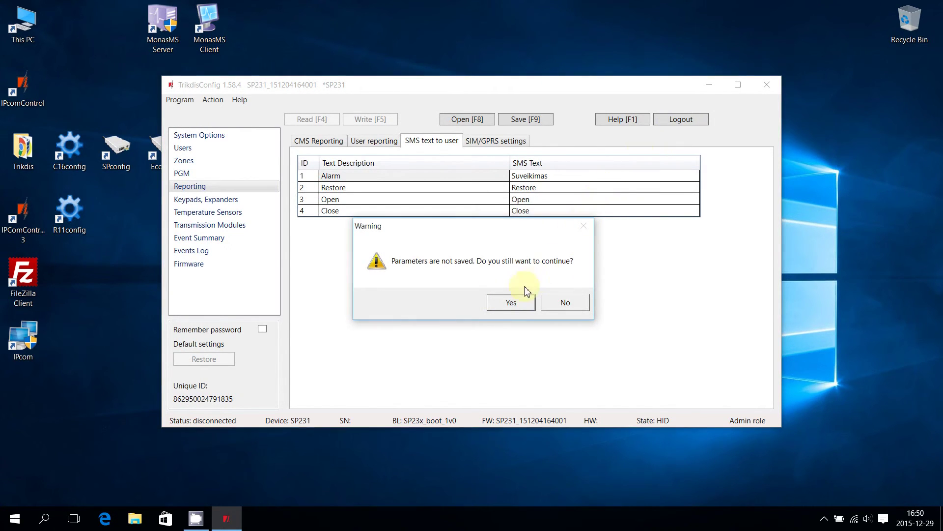
Log out without saving a parameter file and close TrikdisConfig
click(507, 304)
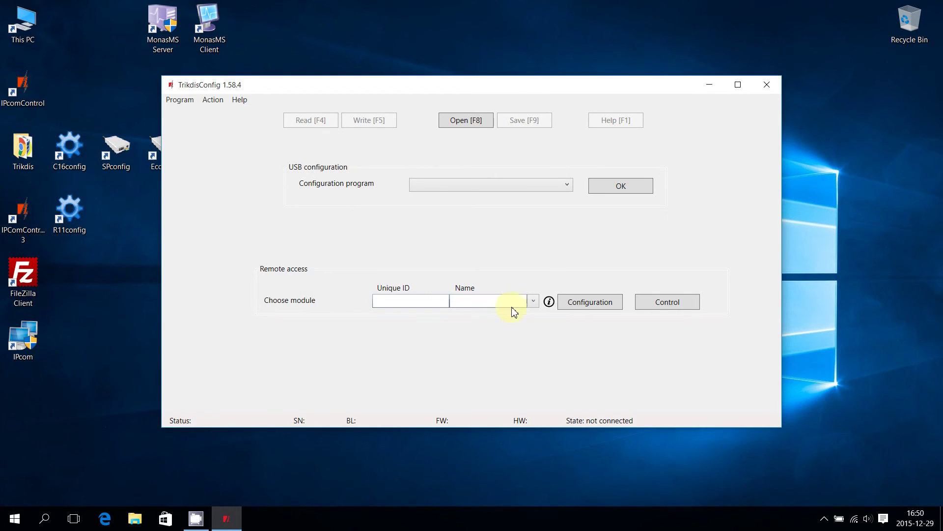
click(763, 86)
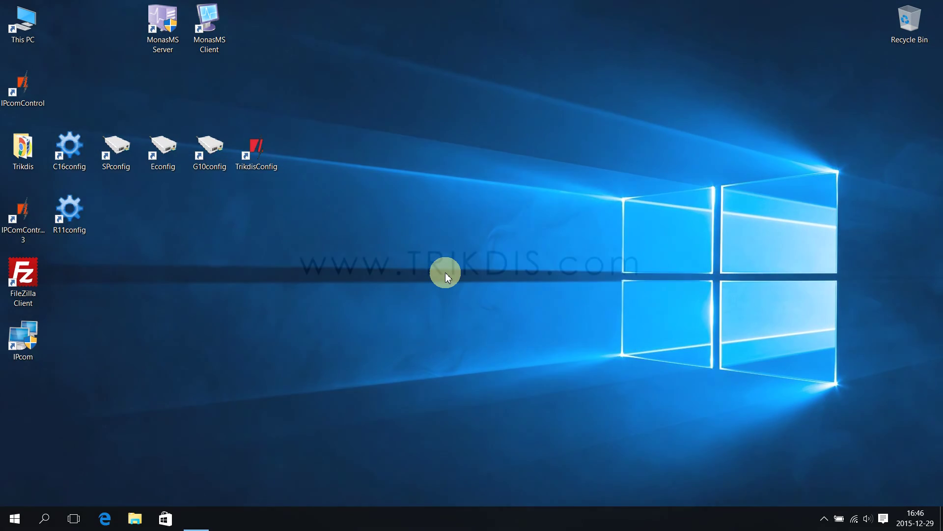